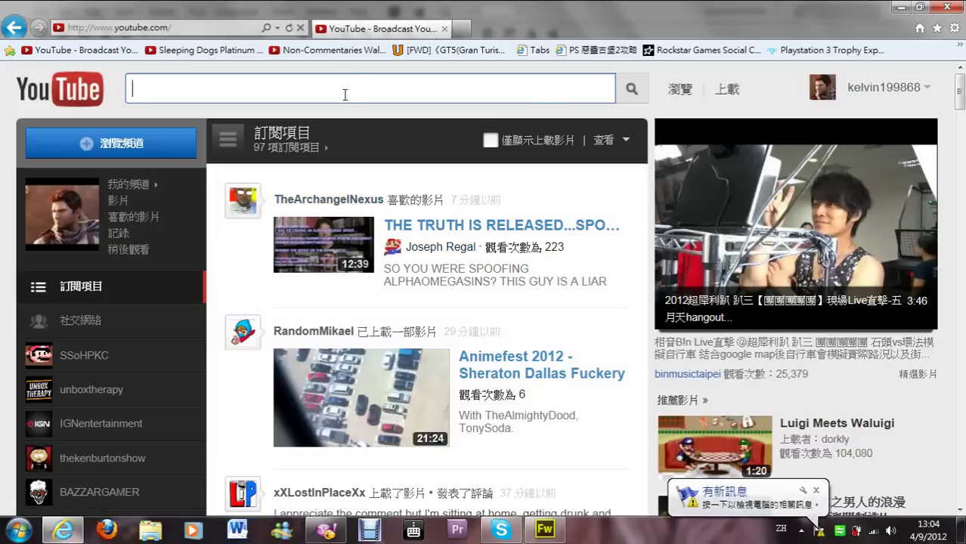
- Visit the bookmarked walkthrough channel page, then return to the YouTube home page
left_click(346, 59)
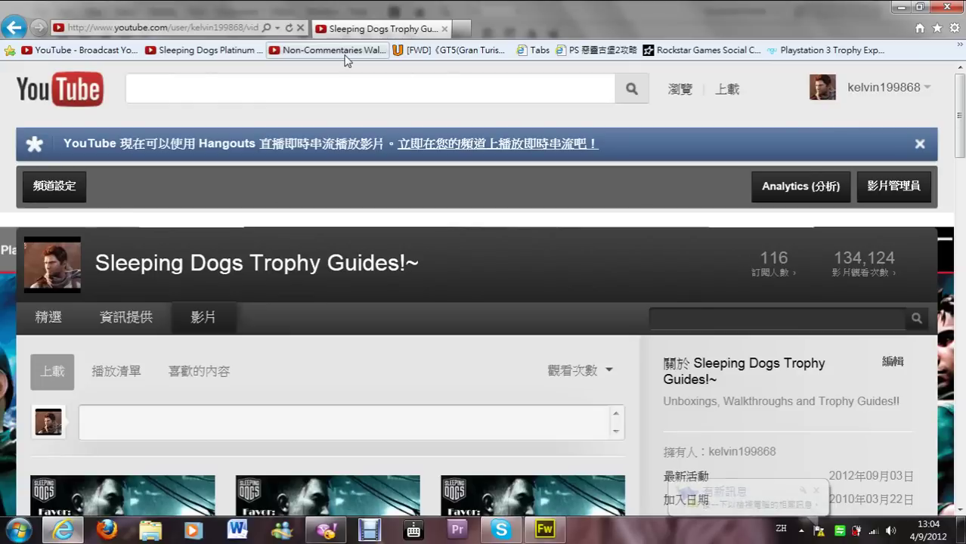
scroll(341, 181, "down", 3)
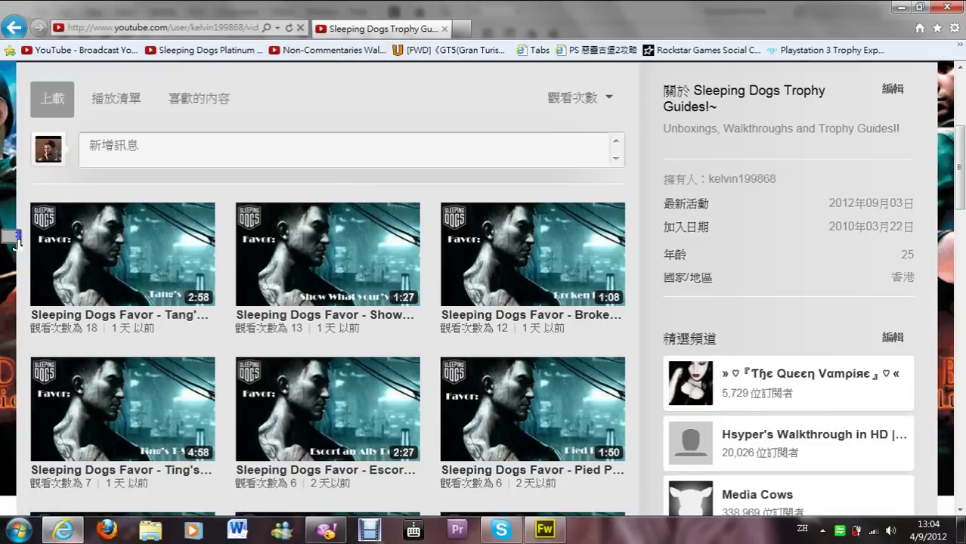
scroll(4, 235, "up", 3)
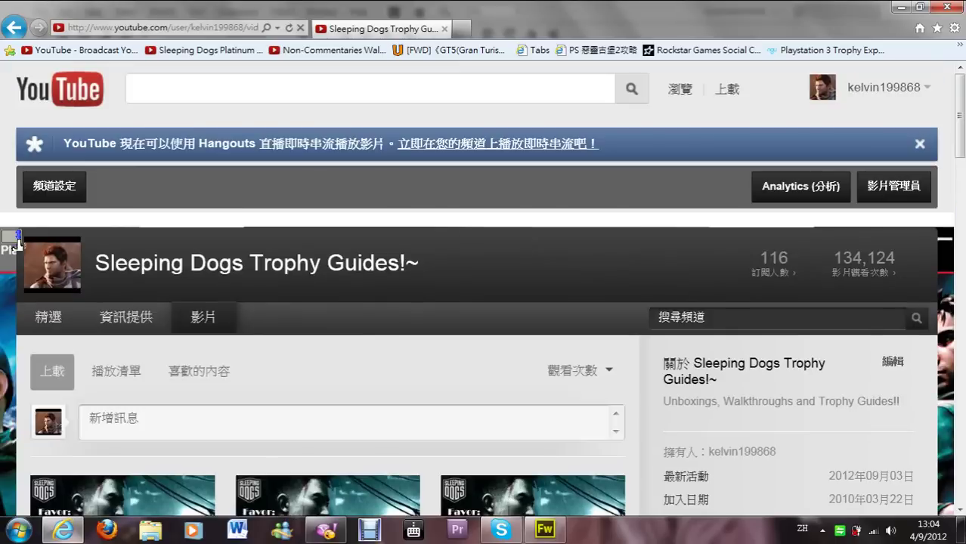
left_click(55, 106)
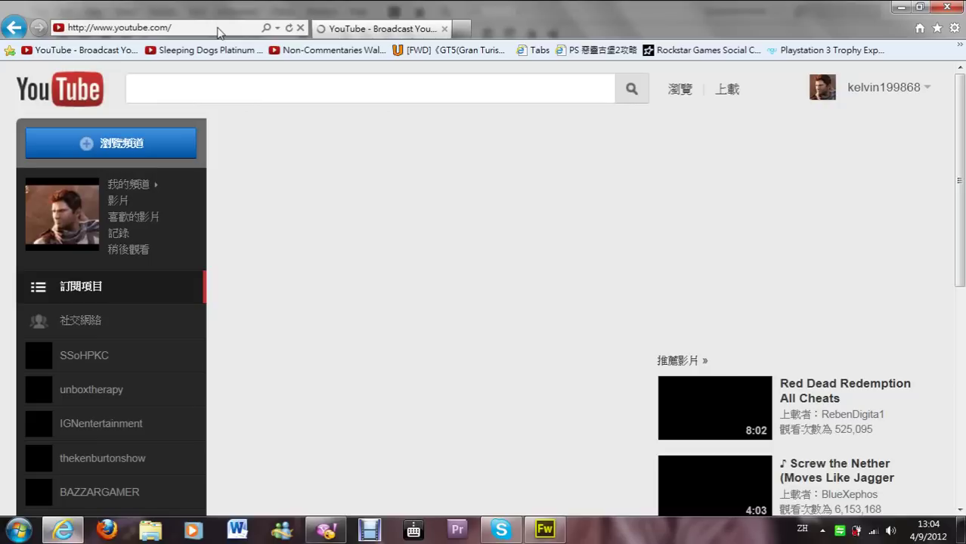
- Load the Yahoo page from the address bar, then hide the browser to show the desktop
left_click(219, 28)
type("yahoo")
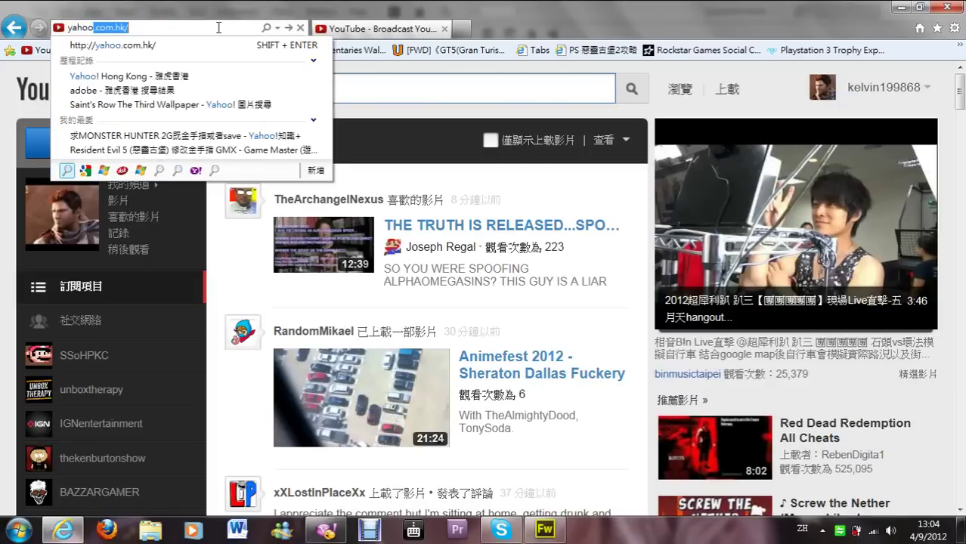
key("Return")
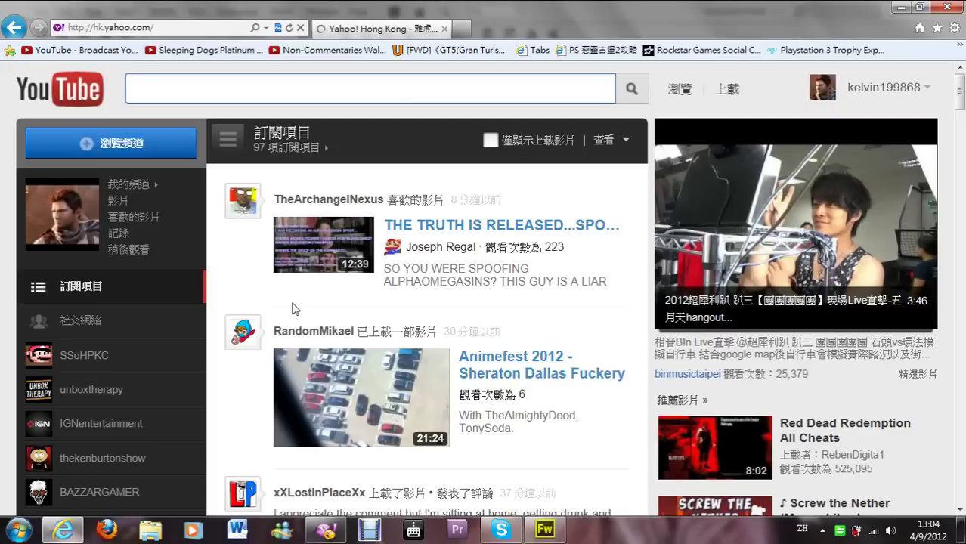
key("super+d")
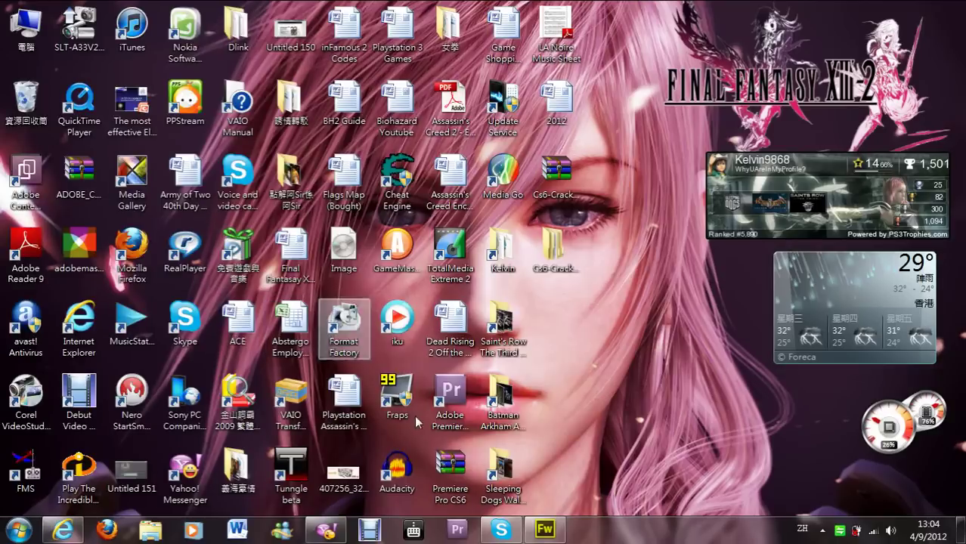
- Open the Sleeping Dogs Walkthrough folder and preview its 300 × 168 thumbnail image, then close the preview
double_click(490, 473)
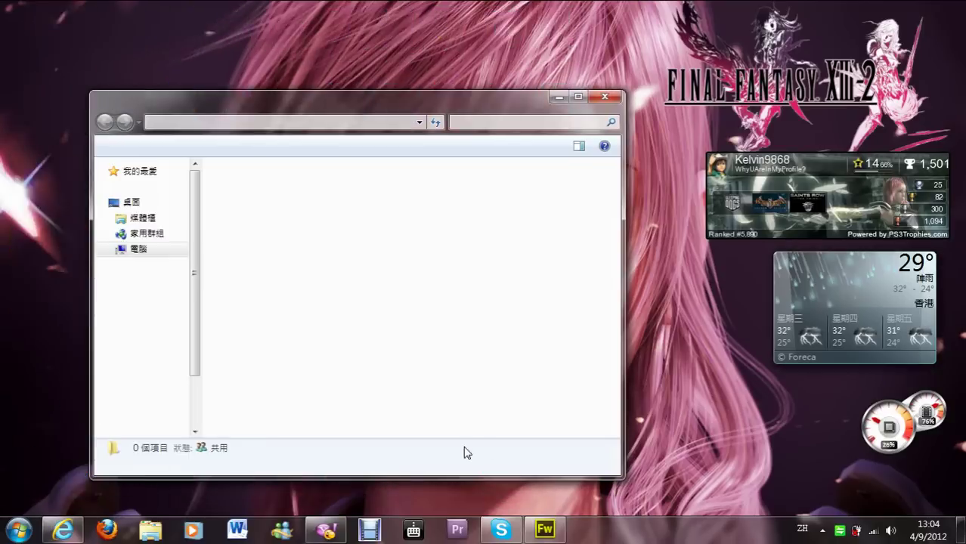
left_click(508, 300)
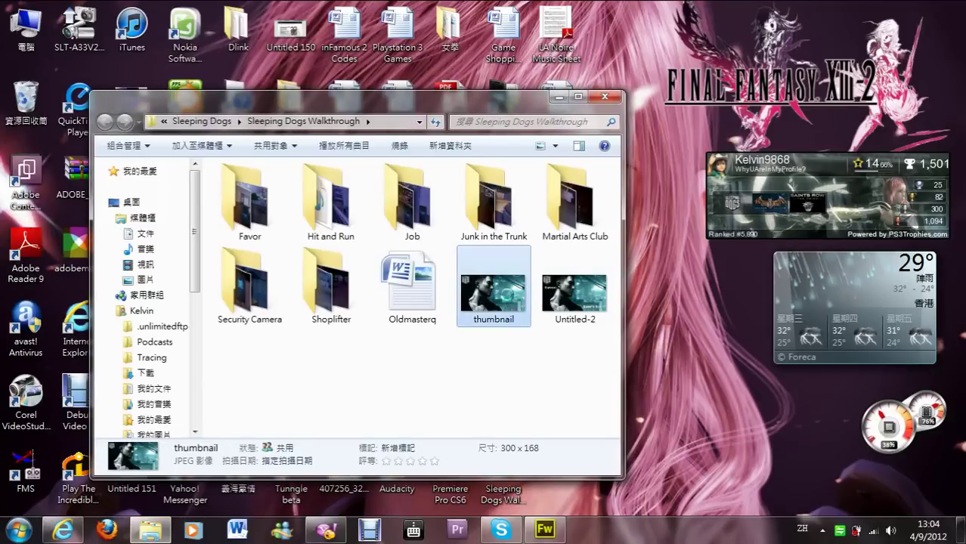
double_click(506, 294)
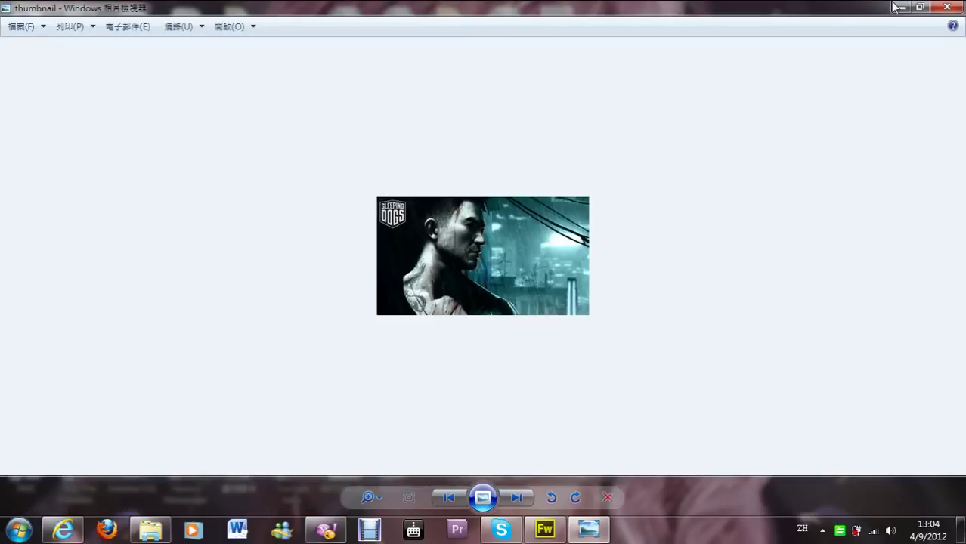
left_click(947, 8)
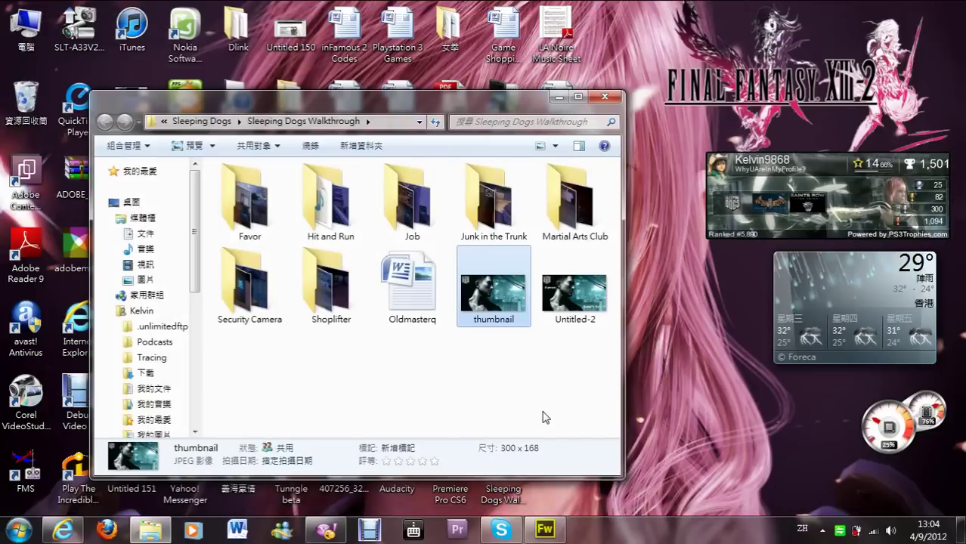
- Bring the Untitled-1 Fireworks document with the Sleeping Dogs image to the front
left_click(545, 529)
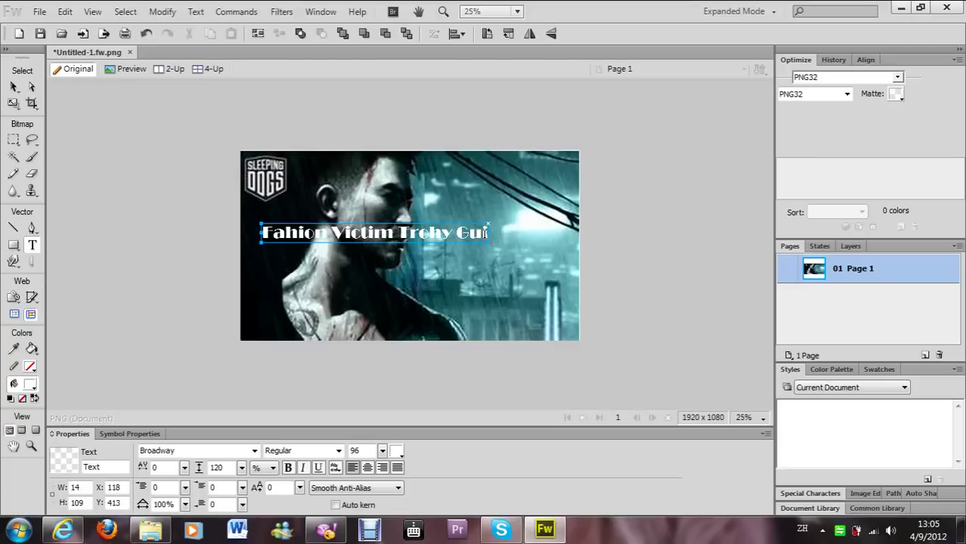
- Finish the title so it reads 'Fahion Victim Trohy Guide'
left_click(485, 233)
type("de")
type("i")
- Move the title text down to the image's lower-left edge at X 32, Y 916
left_click(32, 87)
left_click(300, 226)
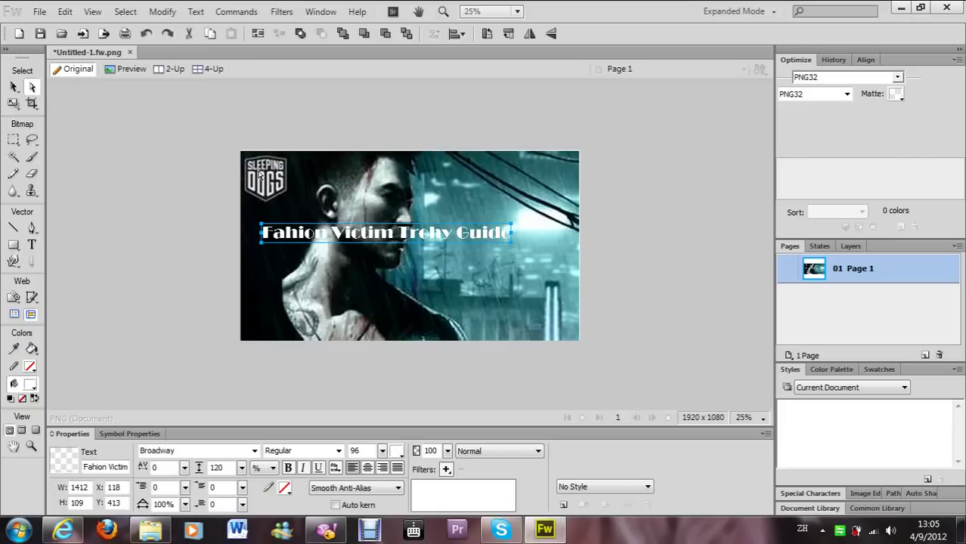
left_click_drag(301, 226, 290, 326)
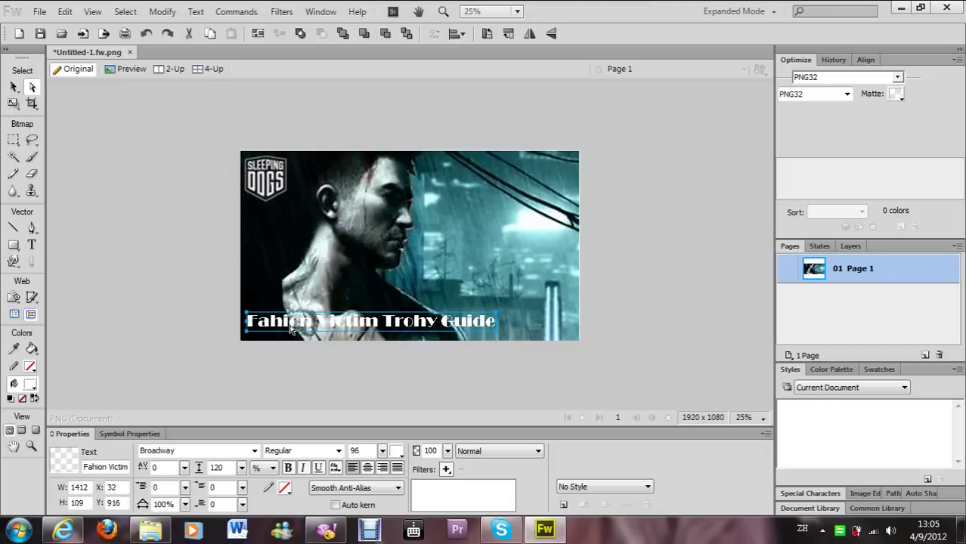
- Try dark blue and black for the title text, then settle on off-white #F0F0E1
left_click(397, 451)
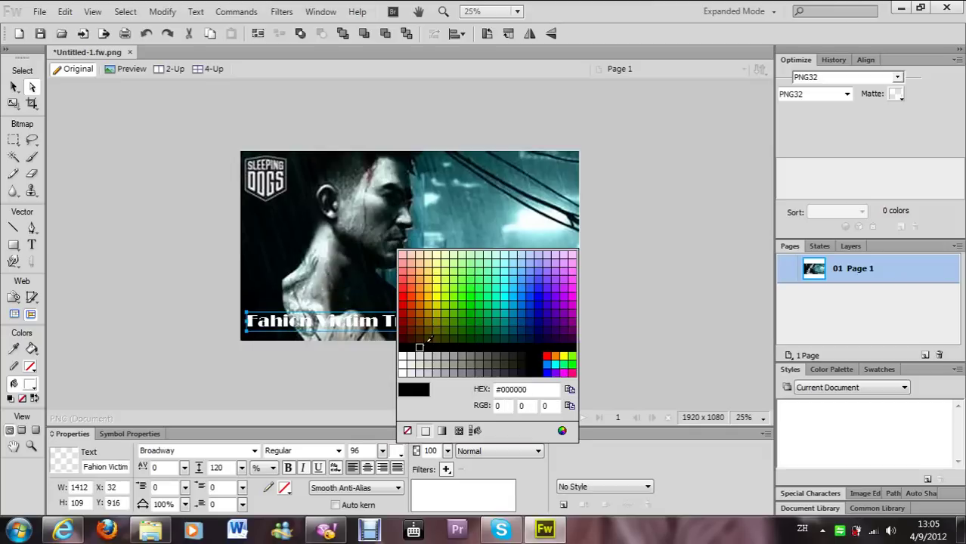
left_click(544, 329)
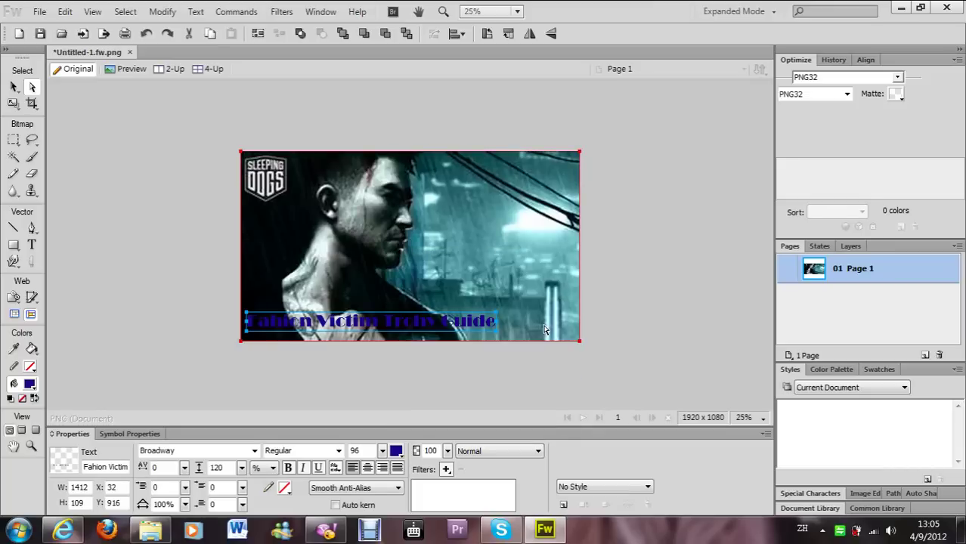
left_click(395, 451)
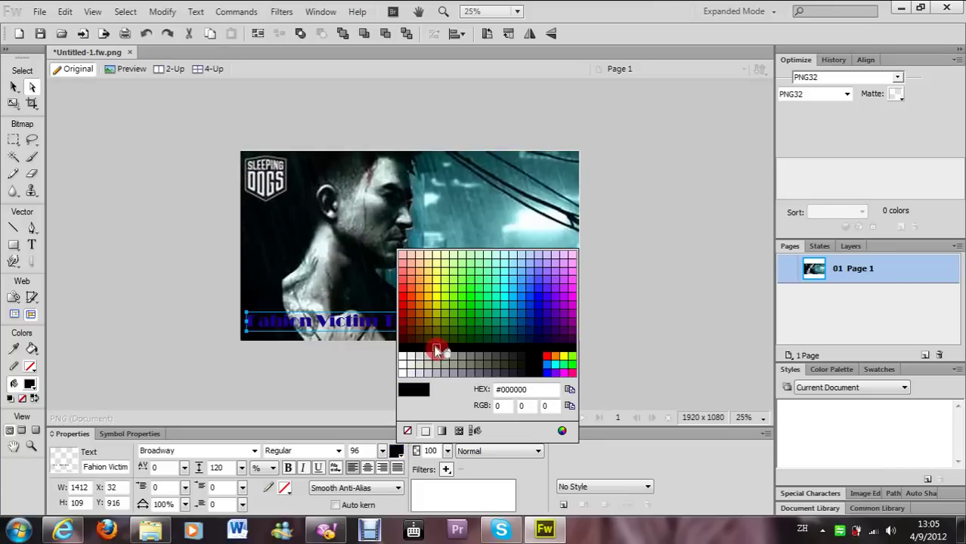
left_click(433, 346)
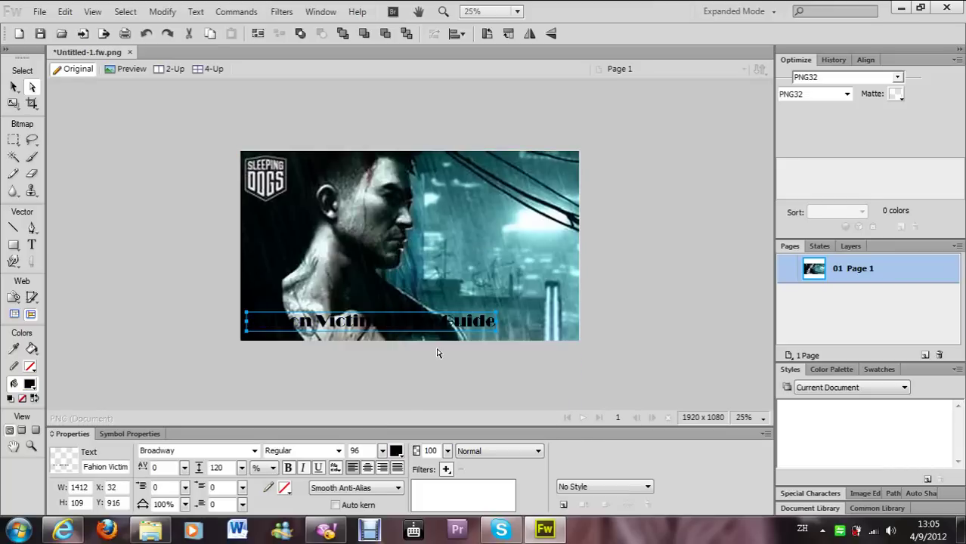
left_click(395, 451)
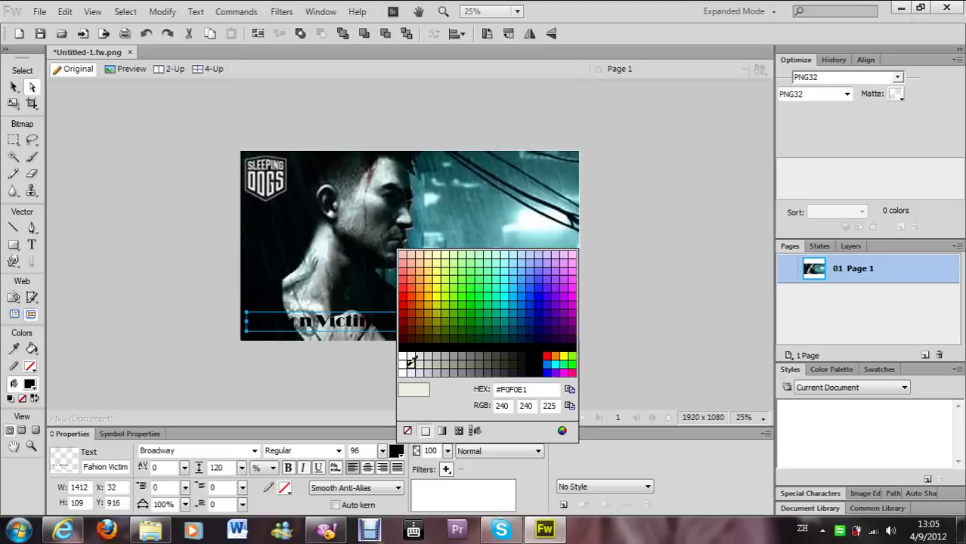
left_click(412, 360)
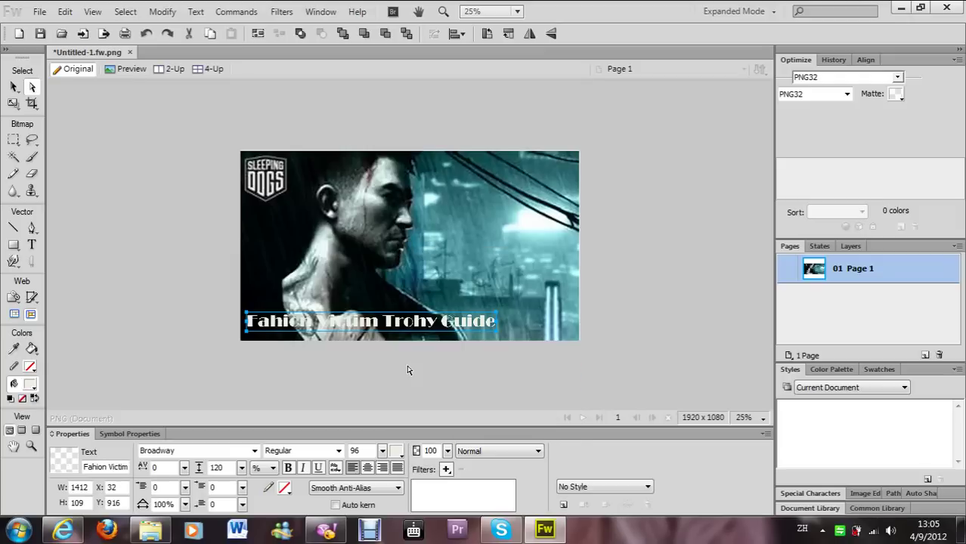
- Recolour the word 'Victim' in the title black
double_click(317, 323)
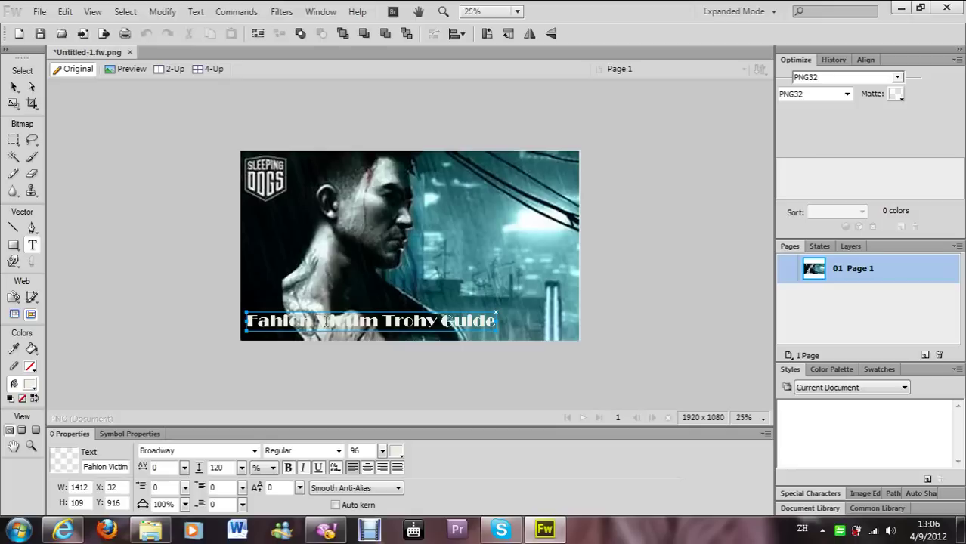
left_click_drag(315, 323, 378, 326)
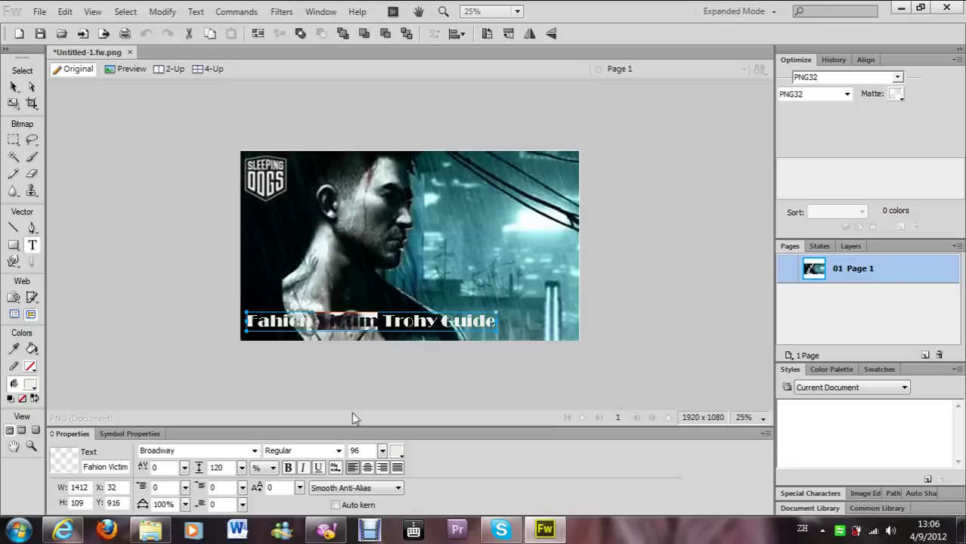
left_click(398, 452)
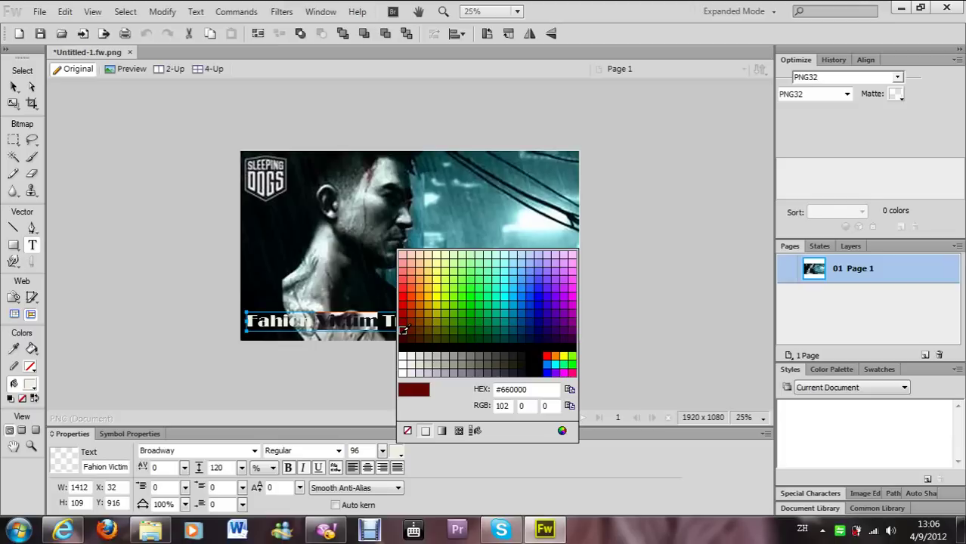
left_click(404, 344)
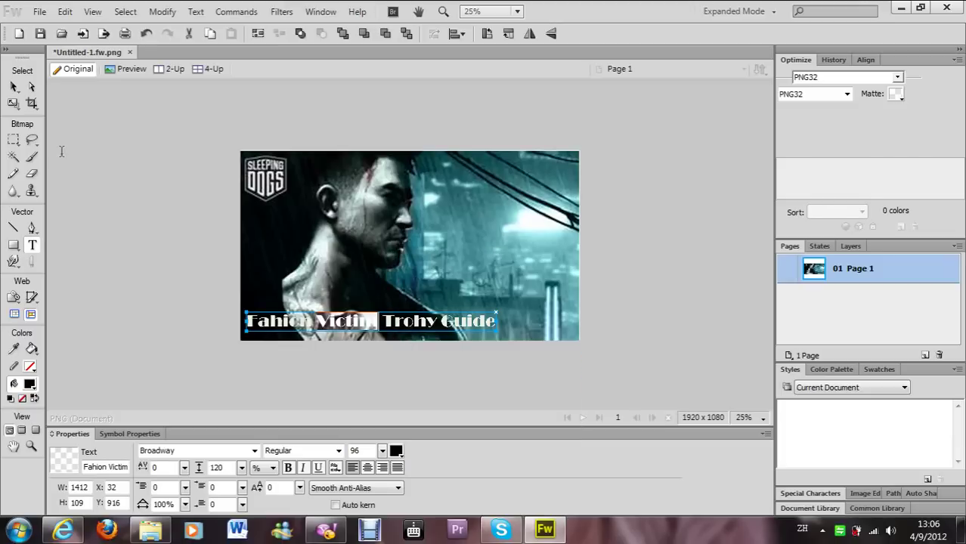
- Nudge the background image slightly and move the title down to X 2, Y 969
left_click(23, 89)
left_click(291, 257)
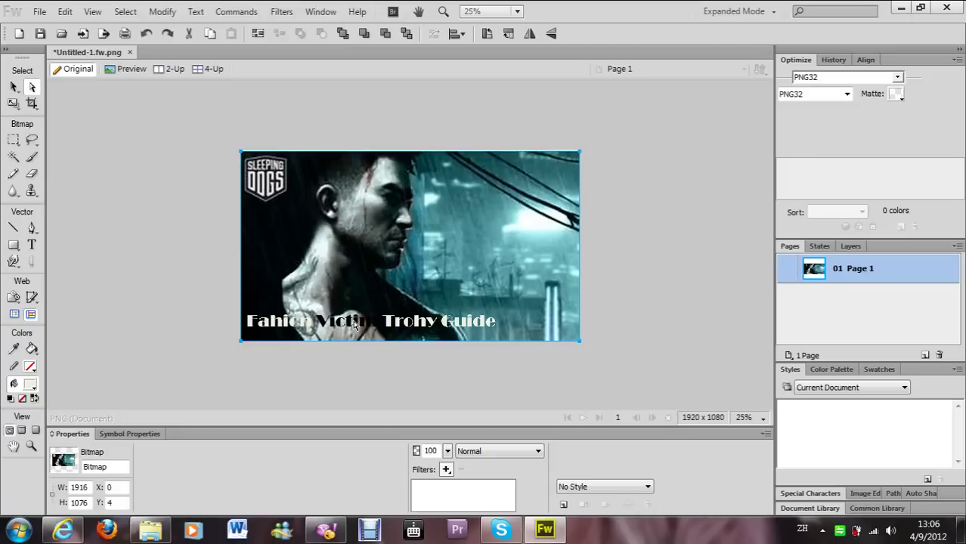
left_click_drag(353, 323, 354, 323)
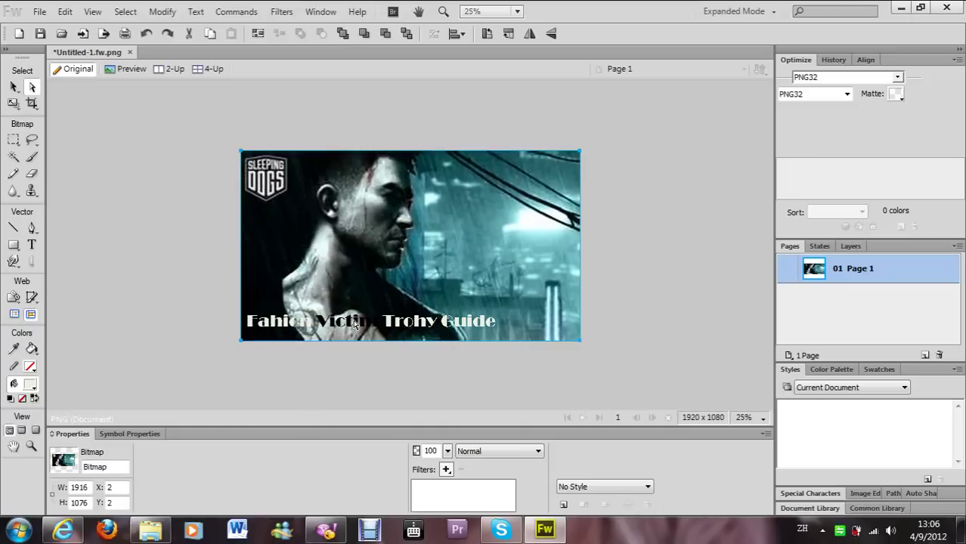
left_click(293, 323)
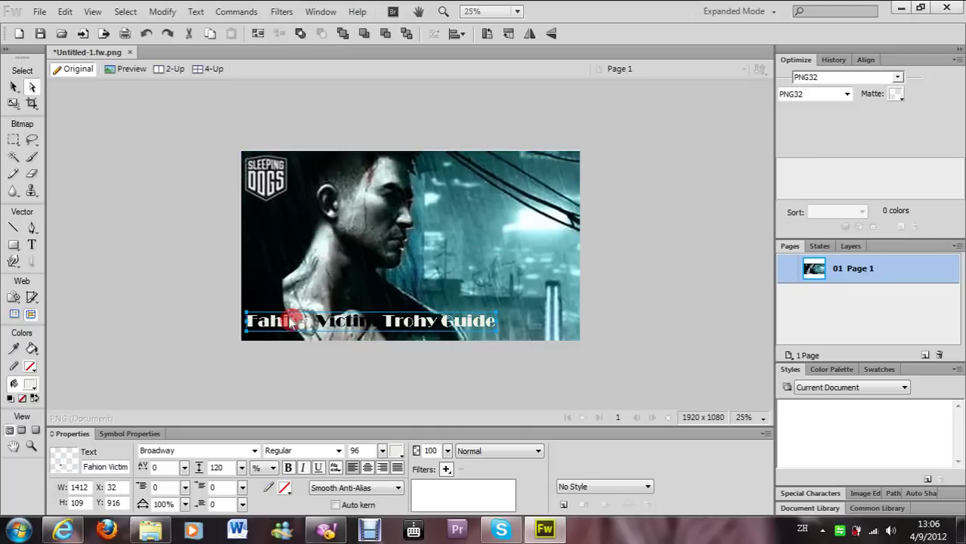
left_click_drag(292, 321, 289, 332)
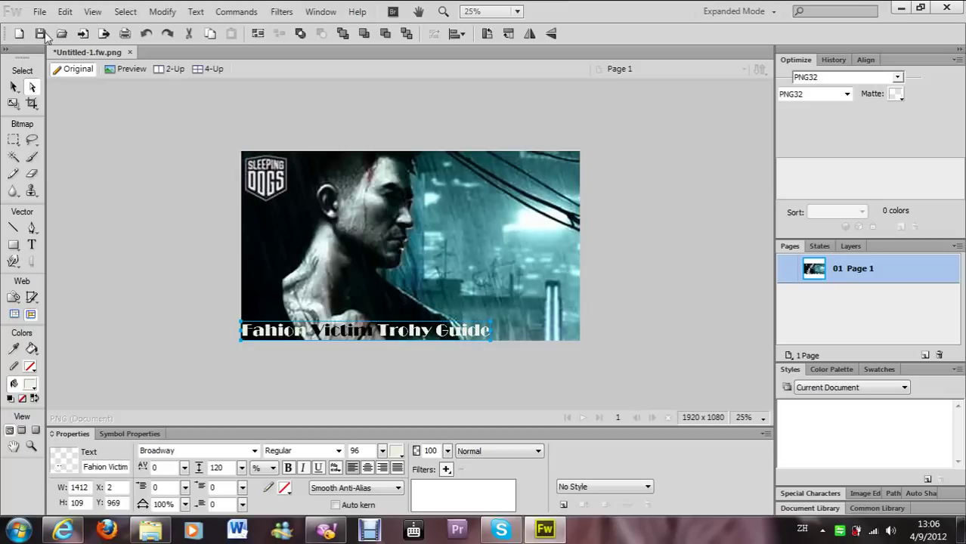
- Export the thumbnail as Untitled-2.png, replacing the existing file, and bring the browser forward
key("ctrl+shift+r")
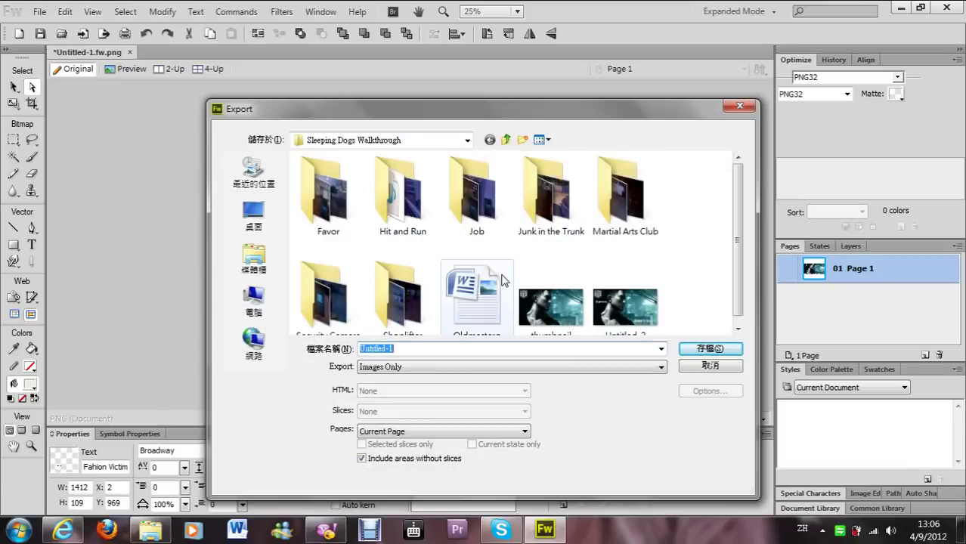
left_click(634, 313)
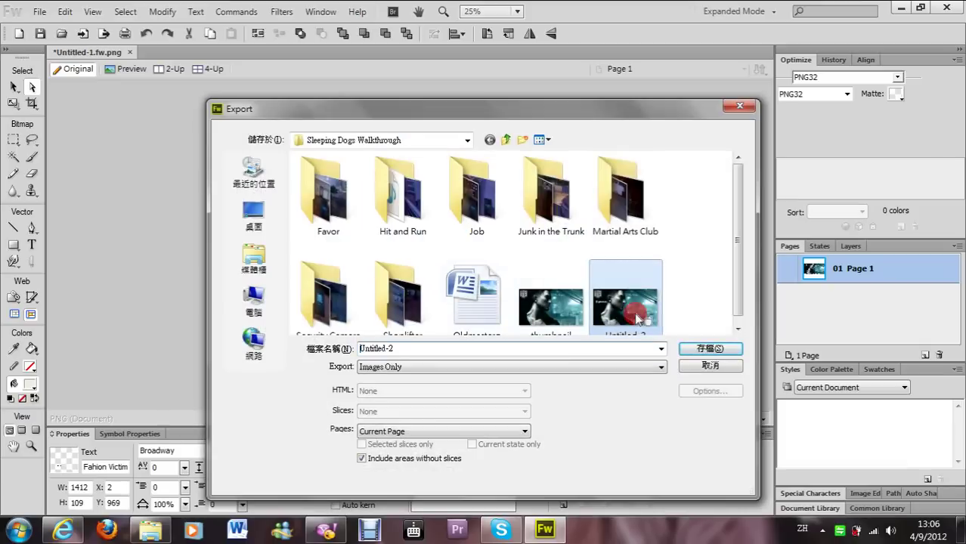
left_click(693, 348)
left_click(533, 339)
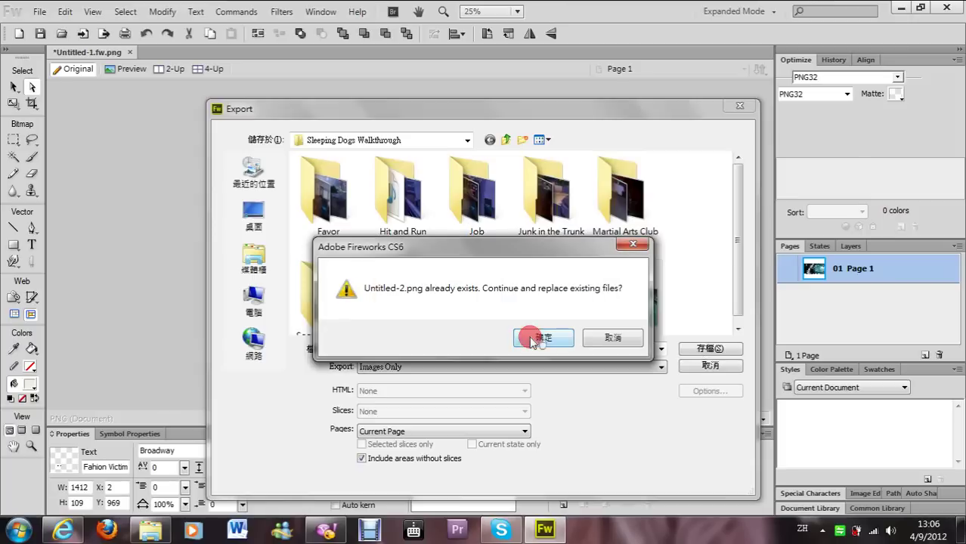
left_click(73, 533)
- Go to YouTube and open the Sleeping Dogs Fashion Victim Trophy Guide video from your channel's Videos list
left_click(230, 30)
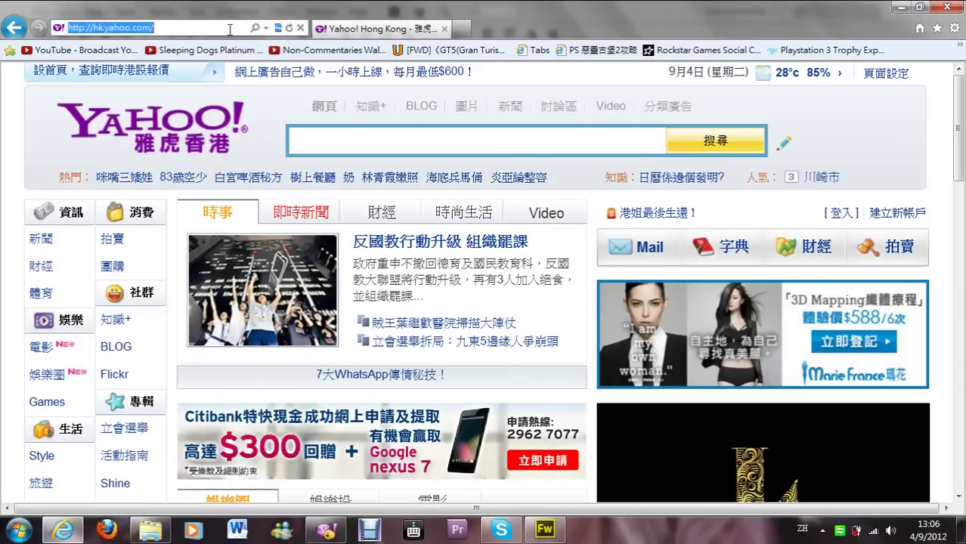
type("you")
key("Return")
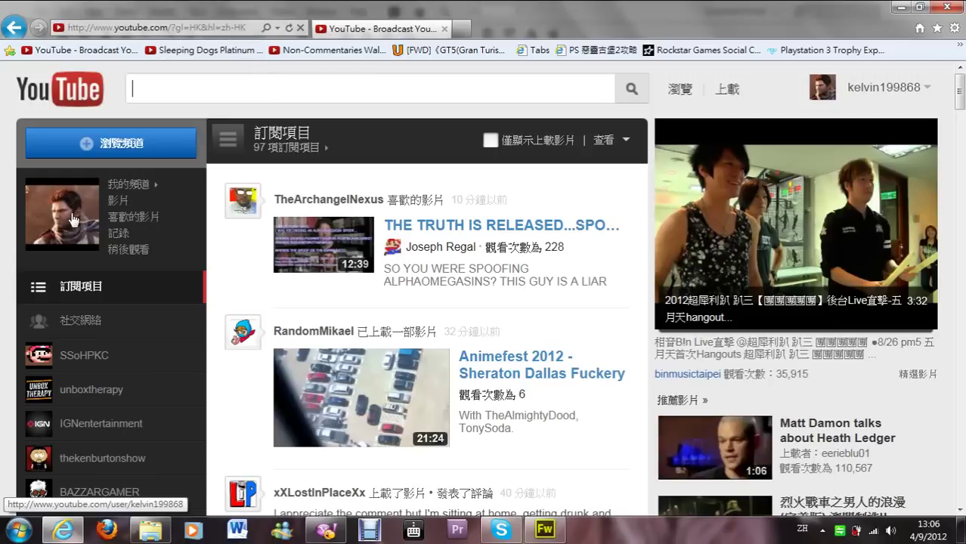
left_click(74, 219)
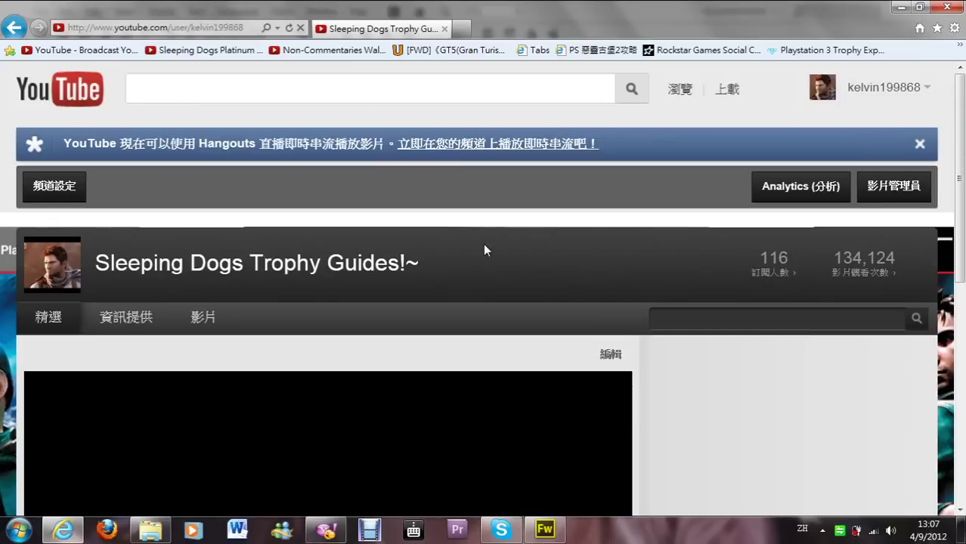
left_click(222, 325)
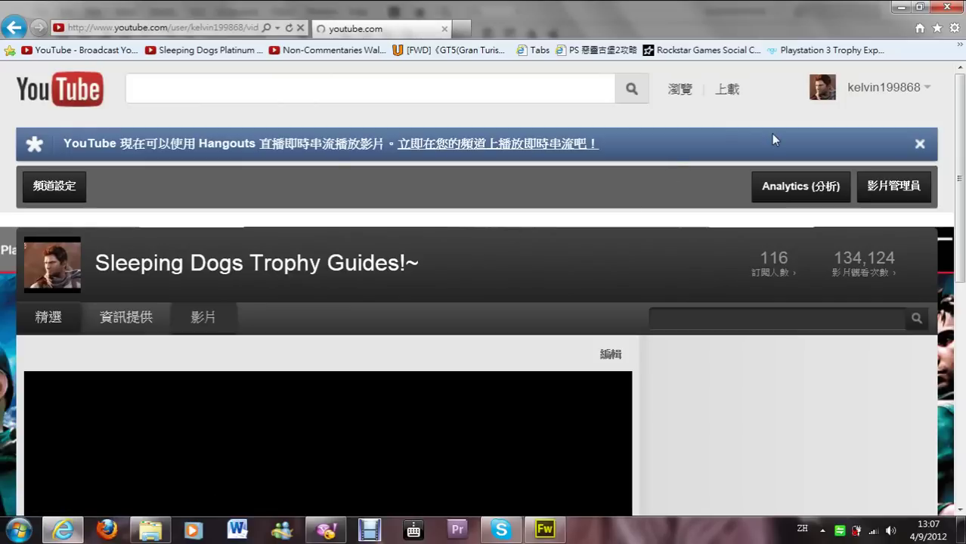
left_click_drag(961, 108, 961, 427)
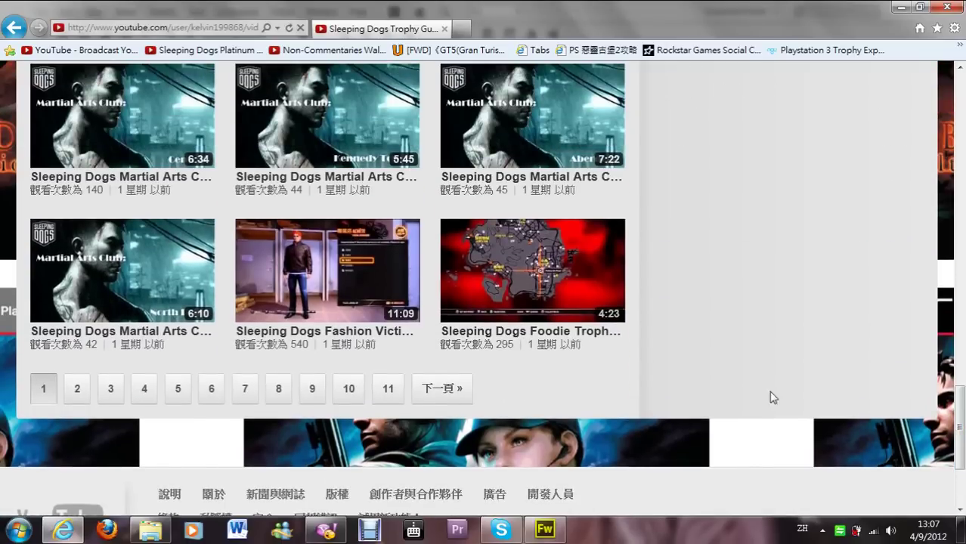
left_click(358, 337)
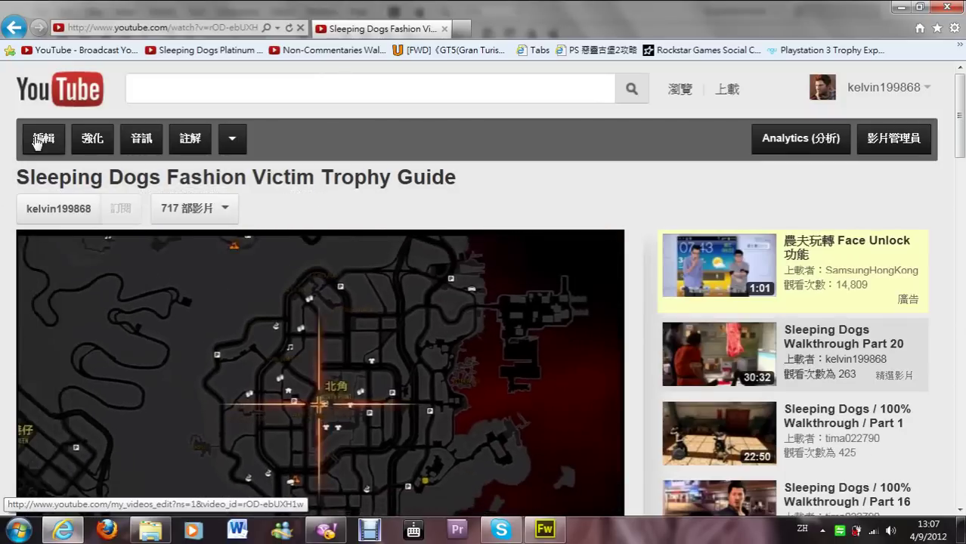
- On the video's edit page, start a custom thumbnail (自訂縮圖) upload
left_click(38, 144)
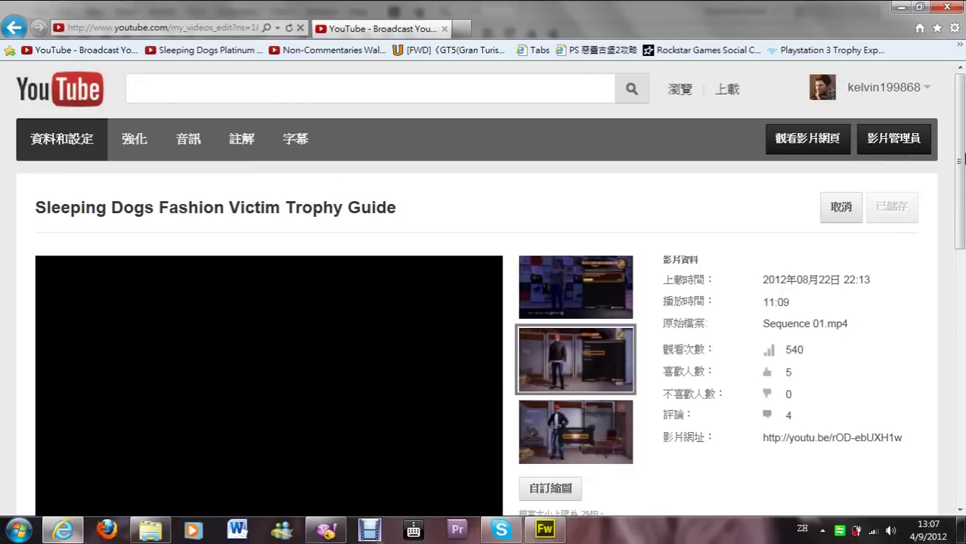
left_click_drag(959, 161, 960, 203)
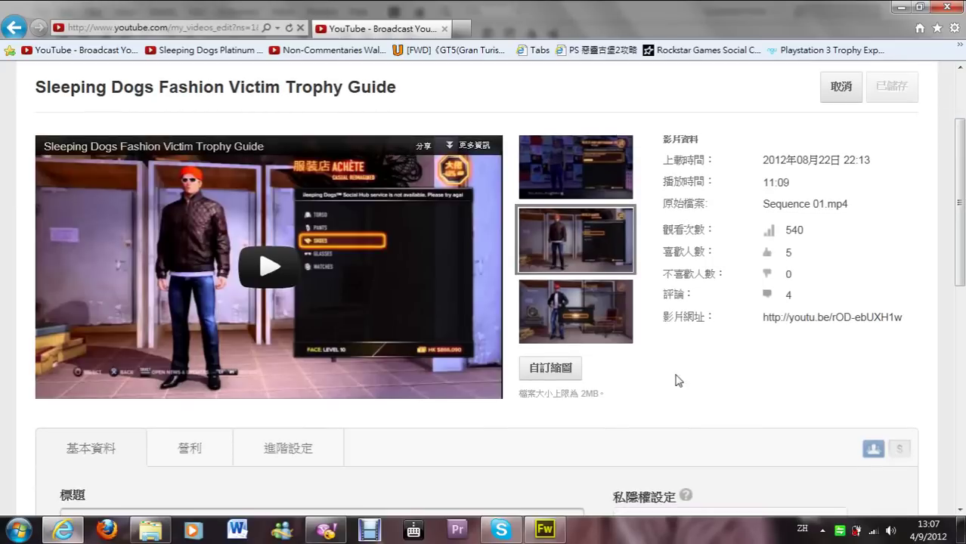
left_click(550, 368)
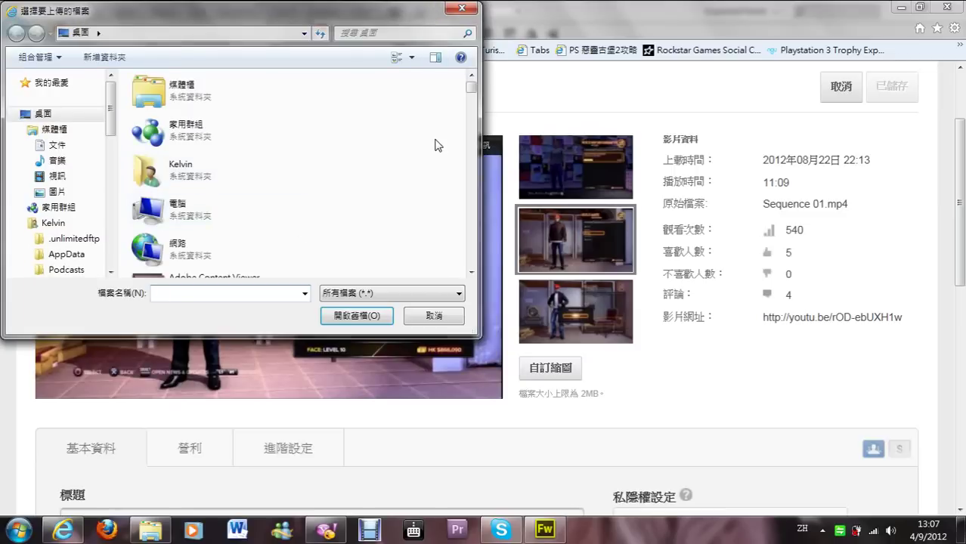
- Upload Untitled-2.png from the Sleeping Dogs Walkthrough folder as the custom thumbnail
left_click_drag(472, 87, 471, 257)
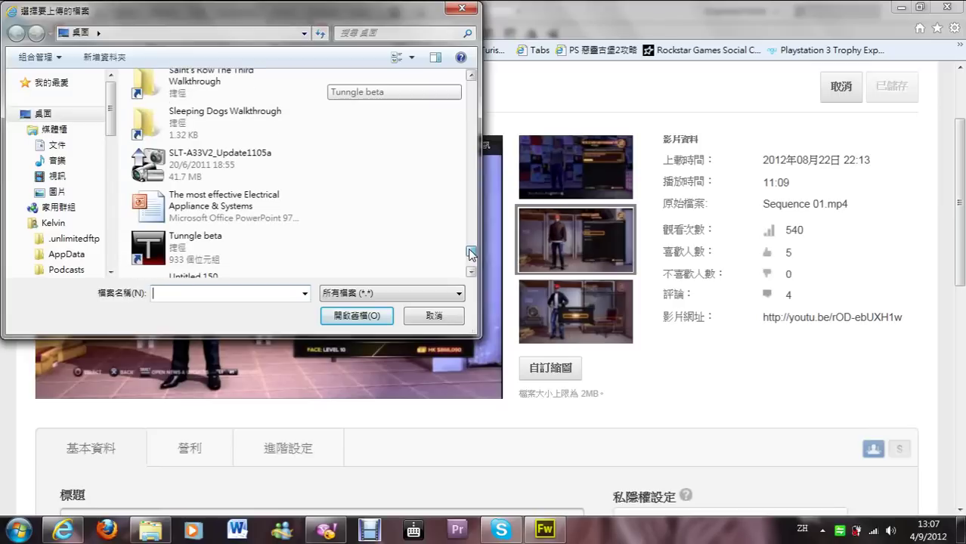
double_click(262, 128)
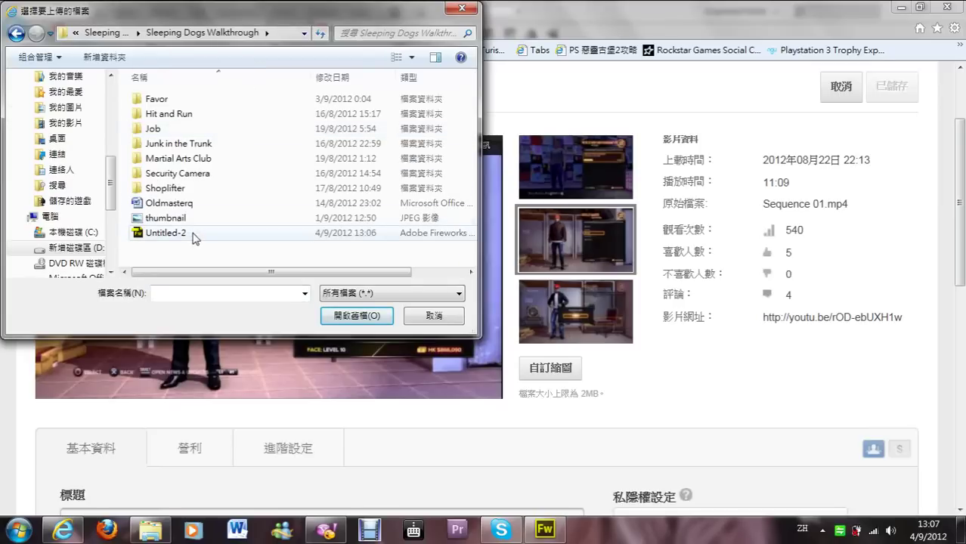
left_click(192, 236)
left_click(336, 315)
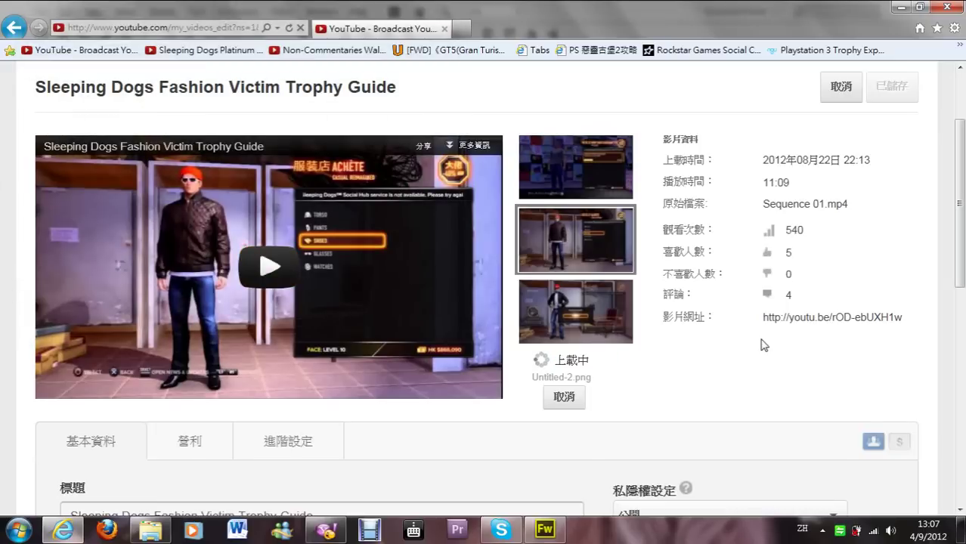
- Save the video's new custom thumbnail and open the Video Manager's list of 719 uploads
left_click_drag(960, 222, 963, 201)
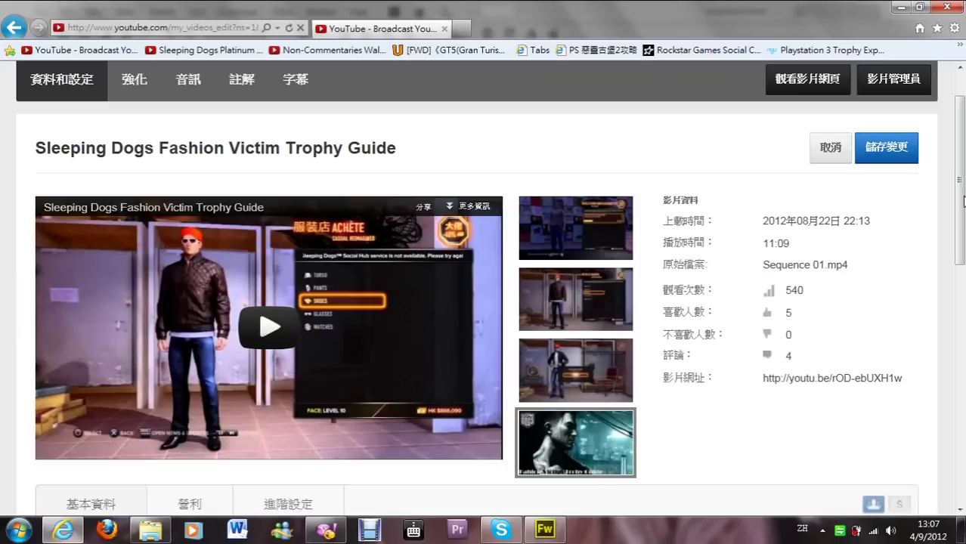
left_click(897, 149)
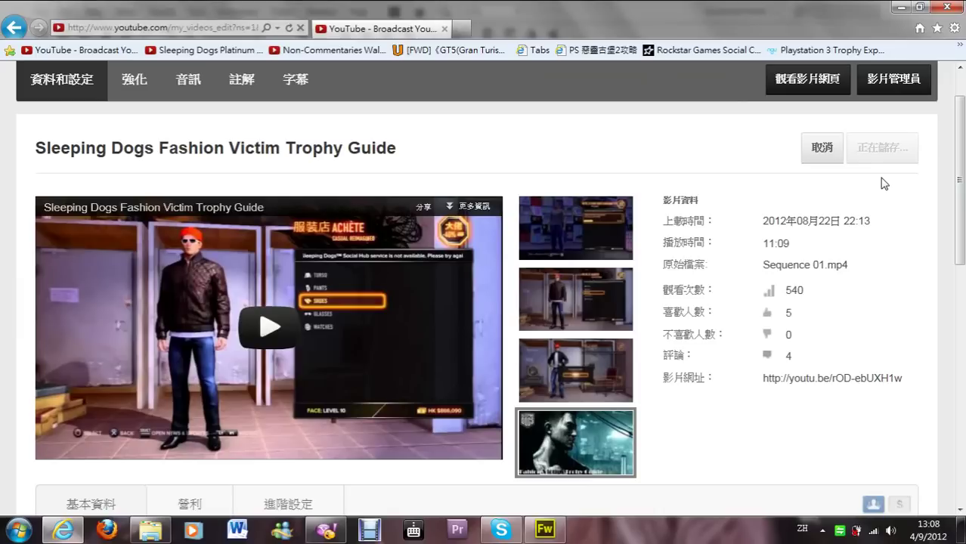
left_click(896, 83)
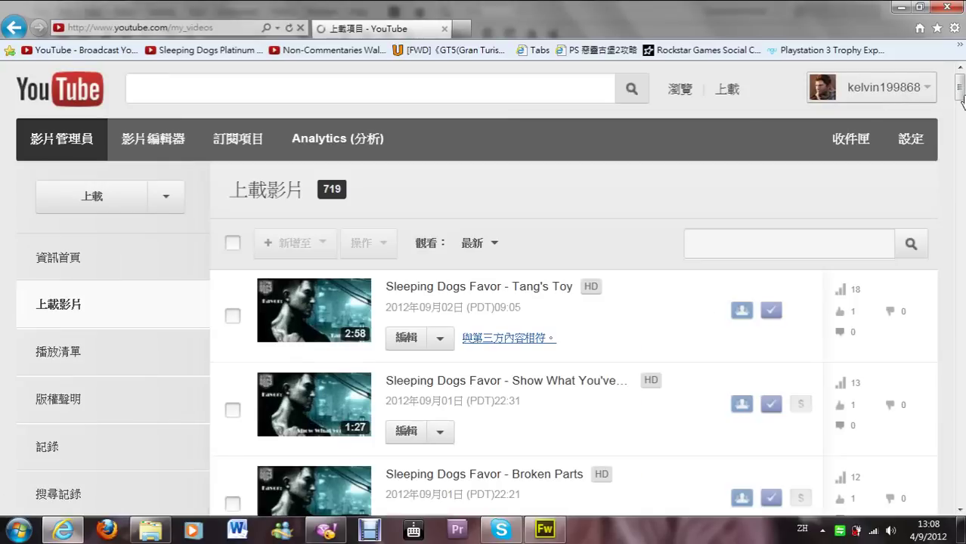
- Check the Fashion Victim video's new thumbnail in the uploads list, then return to YouTube's home page
left_click_drag(960, 88, 958, 204)
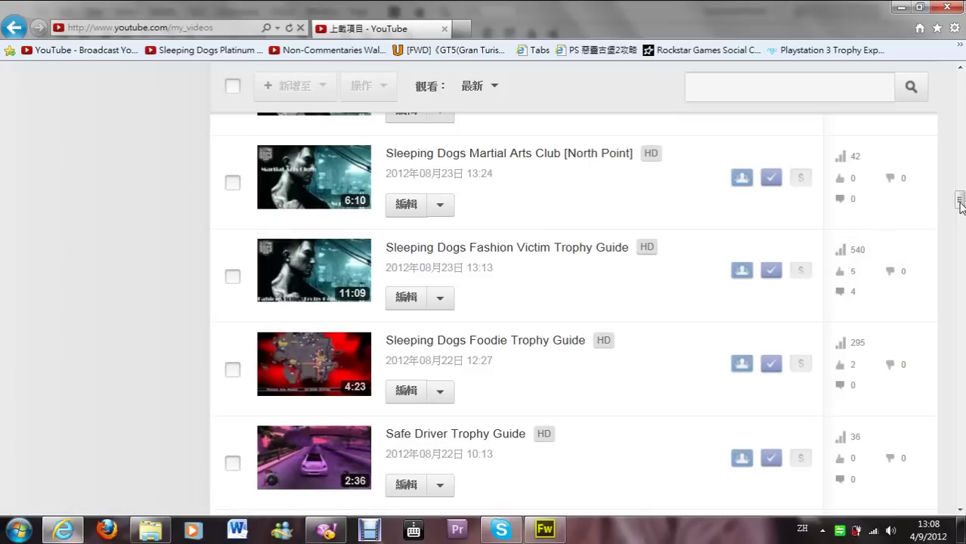
left_click_drag(959, 202, 960, 81)
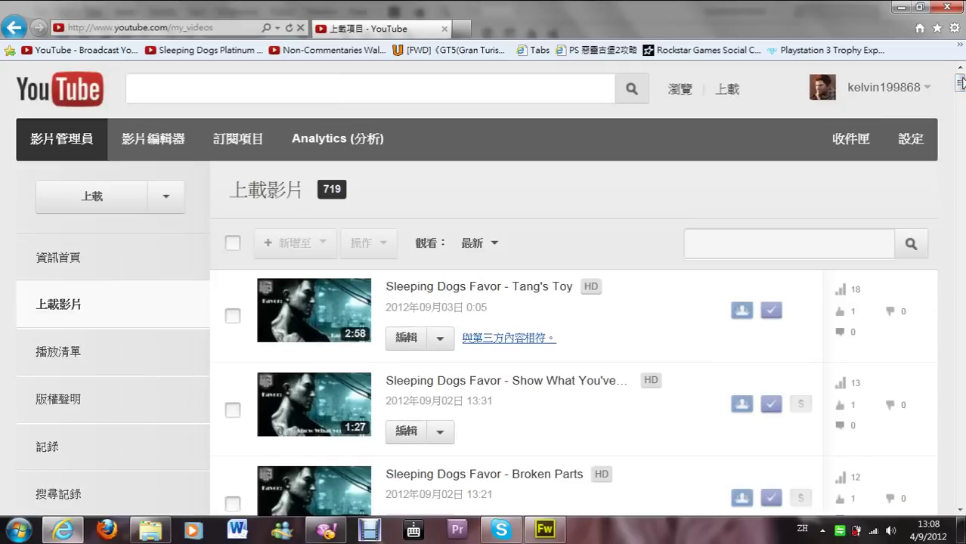
left_click(61, 104)
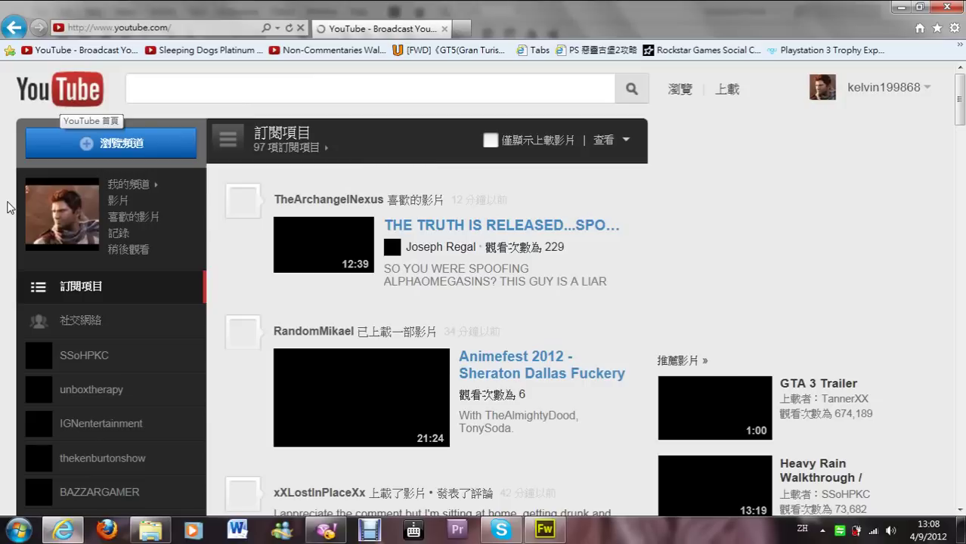